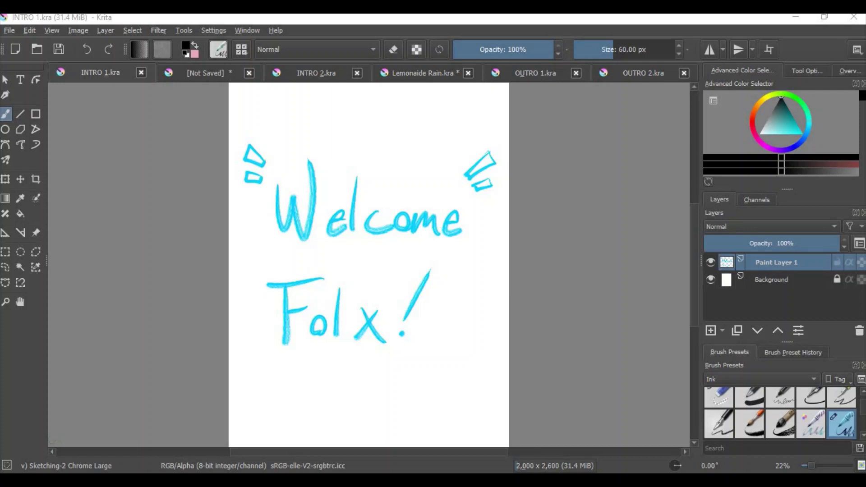
# Look over the unsaved caption and INTRO 2 documents, then switch to Lemonaide Rain.kra.
pyautogui.click(217, 73)
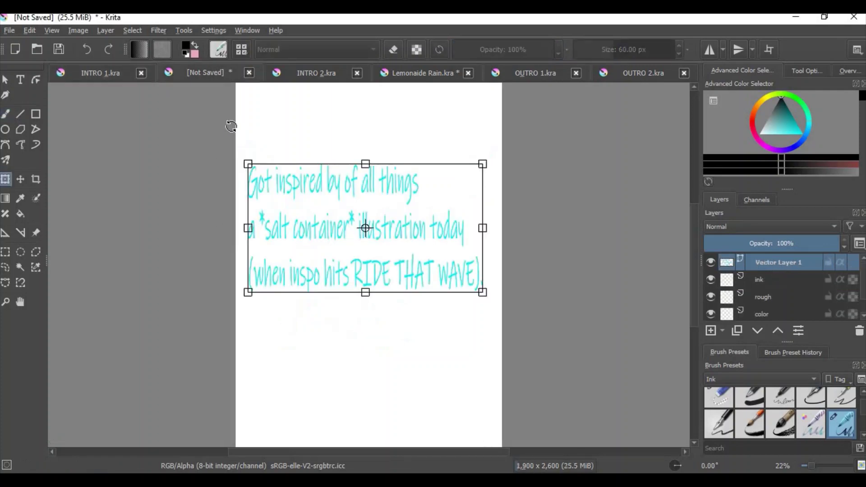
pyautogui.click(759, 280)
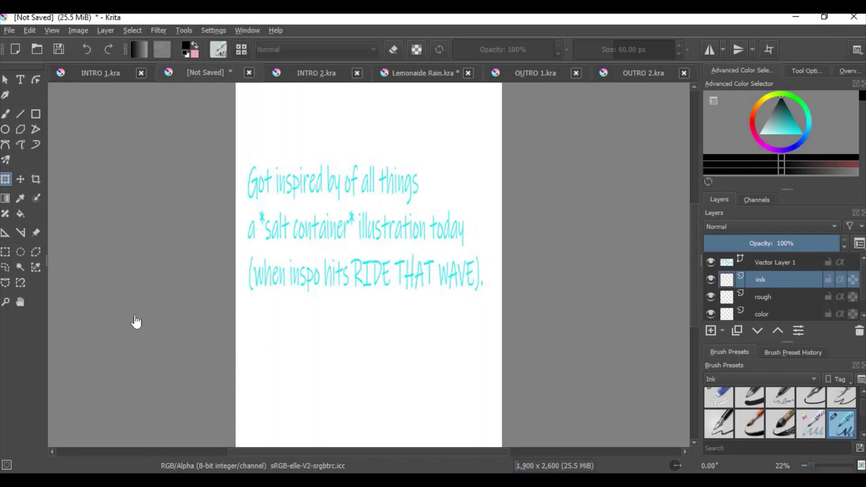
pyautogui.click(292, 71)
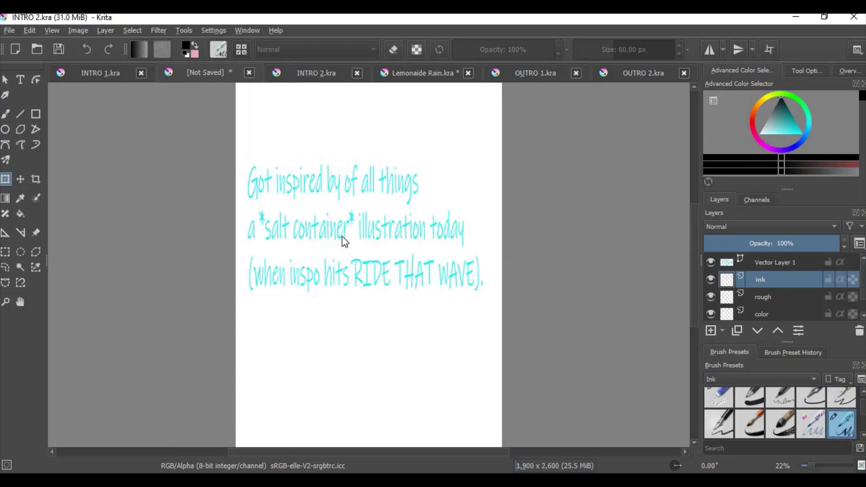
pyautogui.click(412, 76)
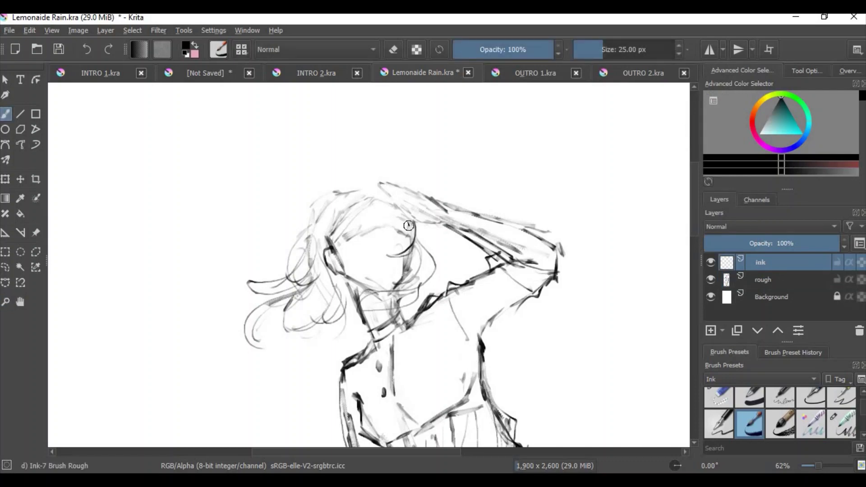
# Ink the side of the face, the ear and jaw curve, and the cheek and mouth line.
pyautogui.moveTo(409, 226); pyautogui.dragTo(410, 255)
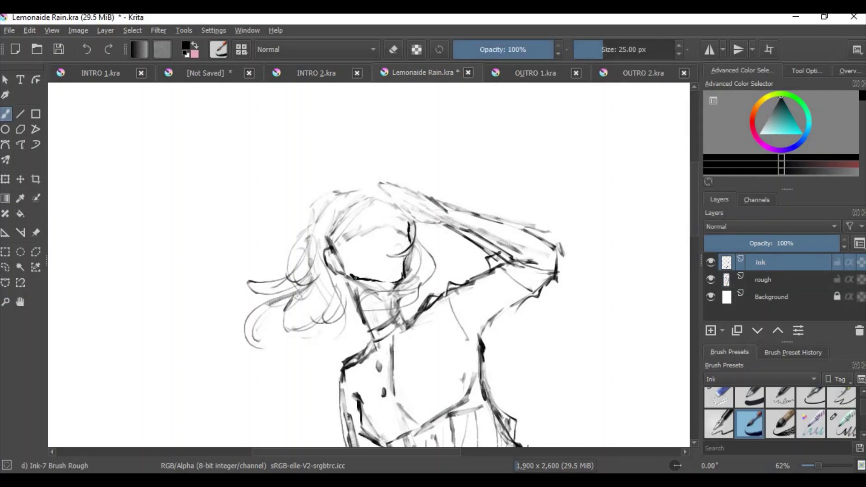
pyautogui.moveTo(328, 249); pyautogui.dragTo(348, 275)
pyautogui.moveTo(388, 222); pyautogui.dragTo(387, 227)
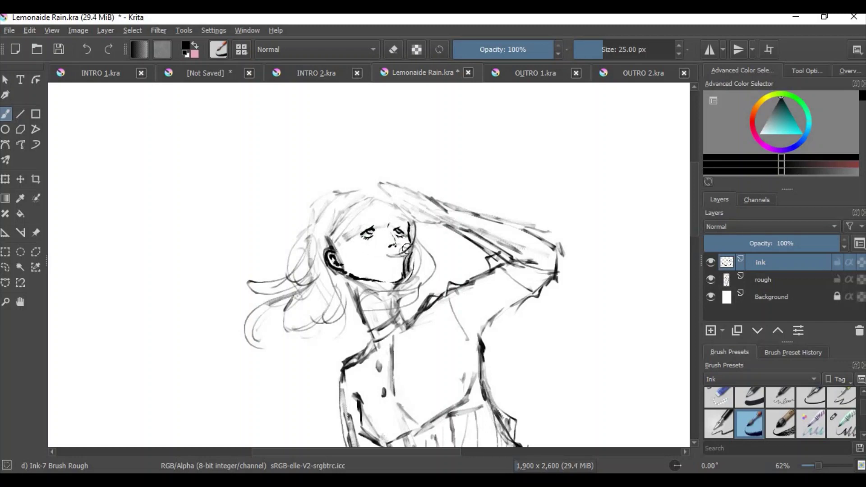
pyautogui.moveTo(413, 224)
pyautogui.mouseDown()
pyautogui.moveTo(408, 254)
pyautogui.moveTo(391, 259)
pyautogui.mouseUp()
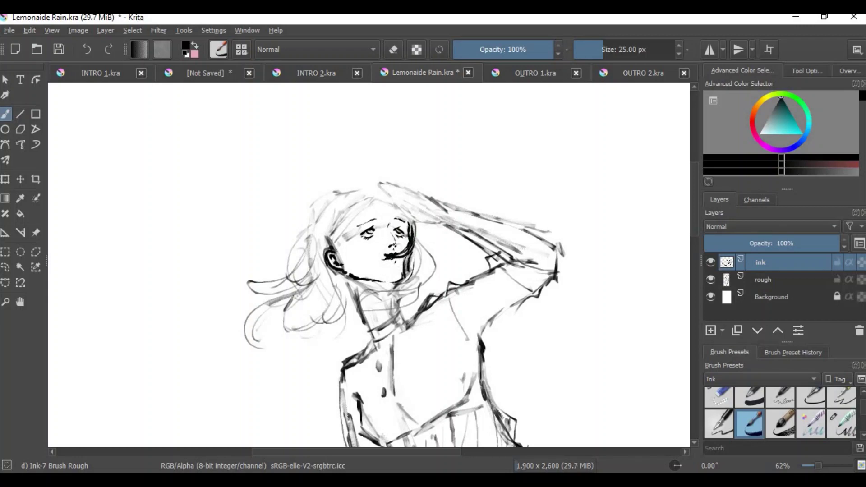
# Erase and reshape the mouth and jaw strokes, then ink the front hair strands and hair outline.
pyautogui.press('e')
pyautogui.press('e')
pyautogui.moveTo(387, 257)
pyautogui.mouseDown()
pyautogui.moveTo(407, 252)
pyautogui.moveTo(407, 284)
pyautogui.mouseUp()
pyautogui.press('e')
pyautogui.press('e')
pyautogui.press('e')
pyautogui.press('e')
pyautogui.press('e')
pyautogui.moveTo(330, 253); pyautogui.dragTo(356, 276)
pyautogui.press('e')
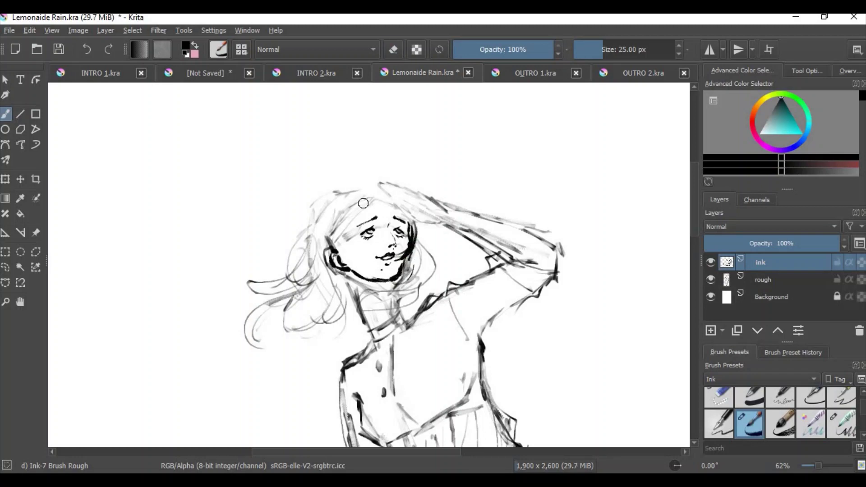
pyautogui.moveTo(368, 199)
pyautogui.mouseDown()
pyautogui.moveTo(336, 249)
pyautogui.moveTo(334, 235)
pyautogui.moveTo(400, 209)
pyautogui.mouseUp()
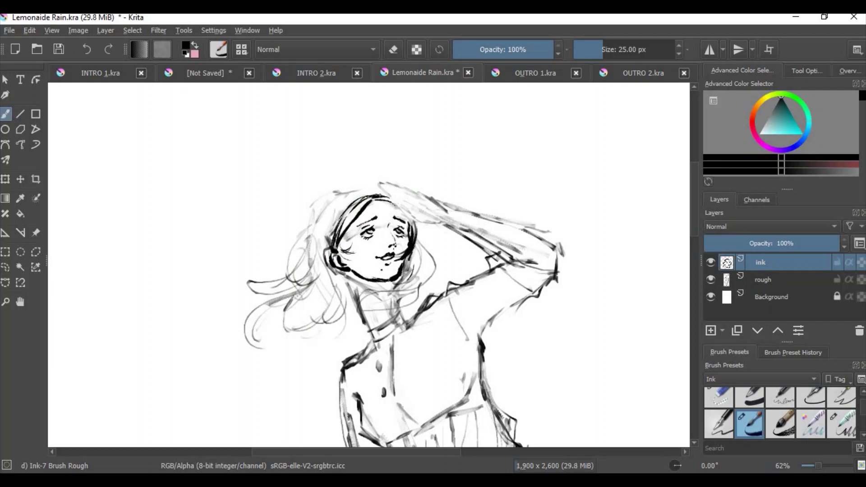
pyautogui.moveTo(382, 193)
pyautogui.mouseDown()
pyautogui.moveTo(328, 243)
pyautogui.moveTo(348, 194)
pyautogui.moveTo(298, 235)
pyautogui.mouseUp()
# Ink the hair outline, chin and neck, collar, and long strands sweeping down.
pyautogui.moveTo(329, 205); pyautogui.dragTo(279, 284)
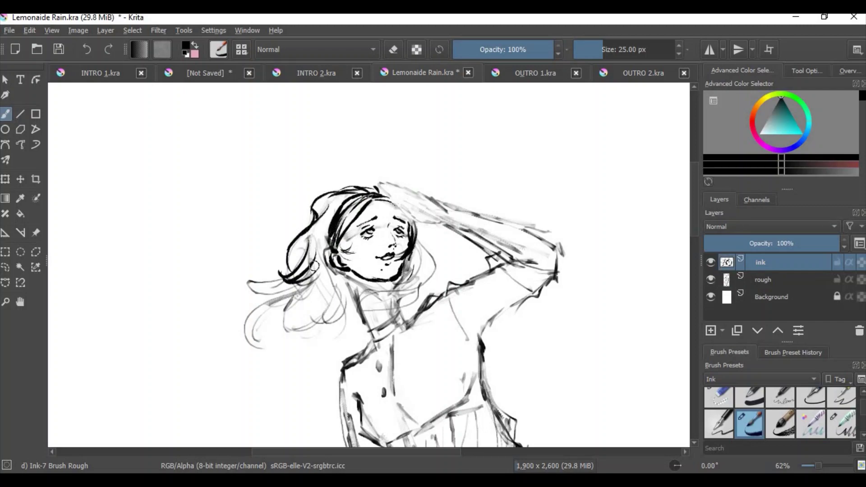
pyautogui.moveTo(331, 250); pyautogui.dragTo(328, 294)
pyautogui.moveTo(392, 281); pyautogui.dragTo(397, 296)
pyautogui.moveTo(414, 241); pyautogui.dragTo(445, 261)
pyautogui.moveTo(420, 289)
pyautogui.mouseDown()
pyautogui.moveTo(345, 334)
pyautogui.moveTo(339, 328)
pyautogui.mouseUp()
pyautogui.moveTo(406, 268); pyautogui.dragTo(356, 302)
pyautogui.moveTo(447, 289); pyautogui.dragTo(401, 318)
pyautogui.moveTo(367, 316); pyautogui.dragTo(342, 419)
# Add windswept hair strands on the left and darken the lower-left curl, undoing one stray stroke.
pyautogui.moveTo(377, 279); pyautogui.dragTo(327, 319)
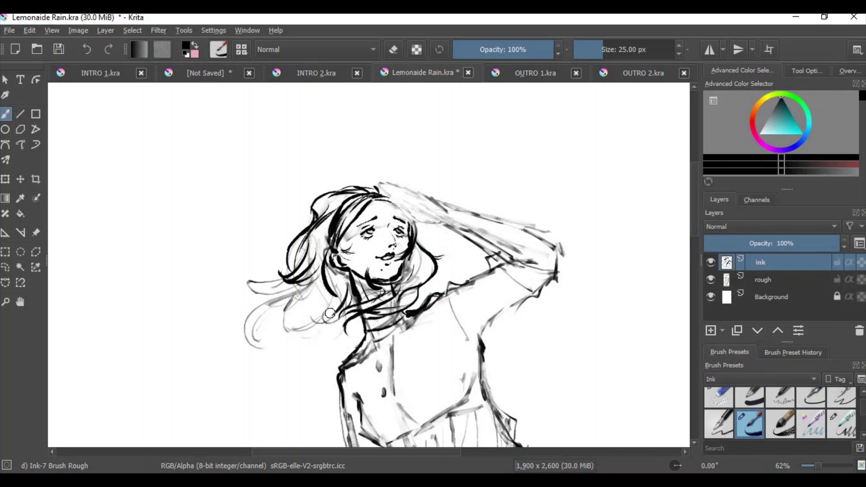
pyautogui.moveTo(347, 273); pyautogui.dragTo(279, 331)
pyautogui.moveTo(325, 284)
pyautogui.mouseDown()
pyautogui.moveTo(278, 344)
pyautogui.moveTo(251, 349)
pyautogui.mouseUp()
pyautogui.moveTo(273, 301); pyautogui.dragTo(264, 349)
pyautogui.moveTo(295, 282)
pyautogui.mouseDown()
pyautogui.moveTo(262, 296)
pyautogui.moveTo(250, 259)
pyautogui.mouseUp()
pyautogui.moveTo(270, 300); pyautogui.dragTo(236, 285)
pyautogui.moveTo(258, 287); pyautogui.dragTo(242, 264)
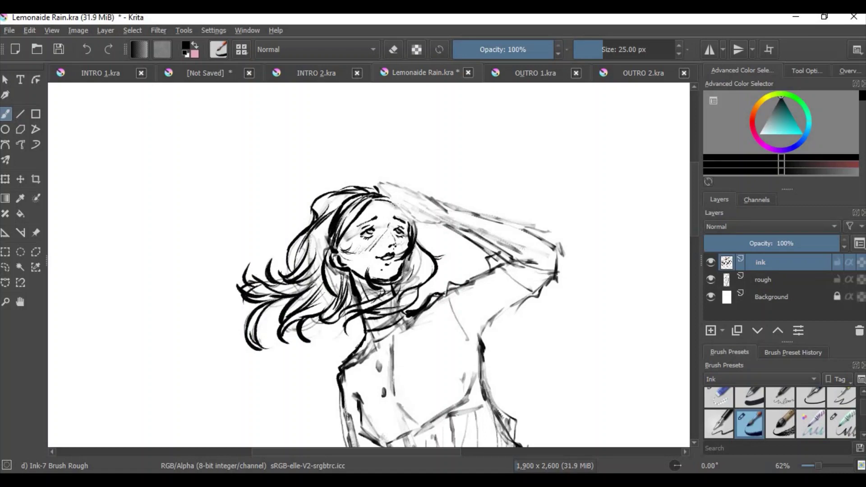
pyautogui.hotkey('ctrl', 'z')
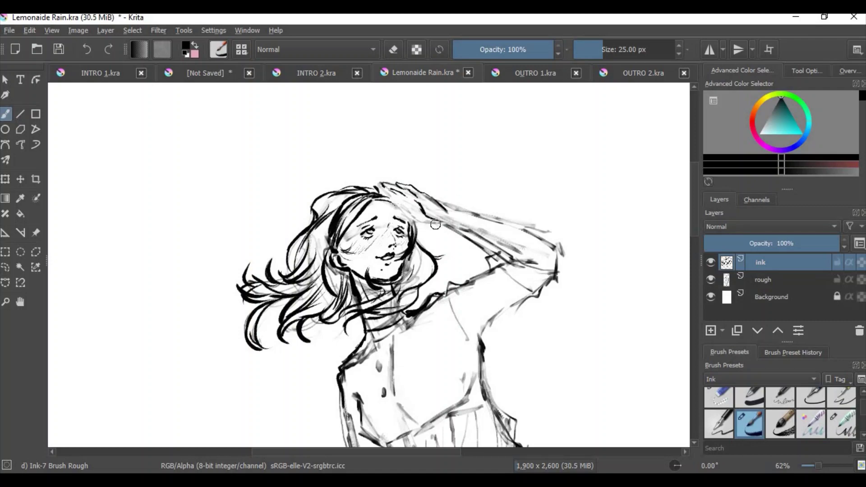
# Ink the hand on the forehead, the raised arm, wrist, sleeve cuff and shoulder.
pyautogui.moveTo(435, 224); pyautogui.dragTo(407, 210)
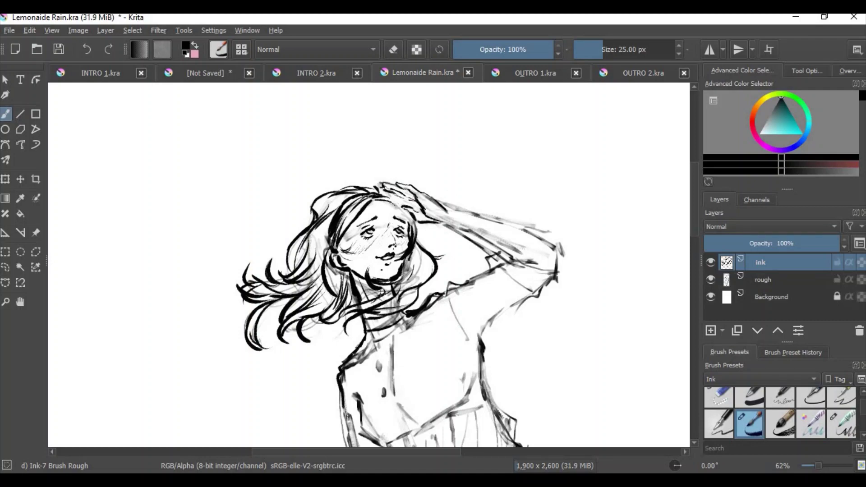
pyautogui.moveTo(450, 225)
pyautogui.mouseDown()
pyautogui.moveTo(467, 221)
pyautogui.moveTo(553, 264)
pyautogui.mouseUp()
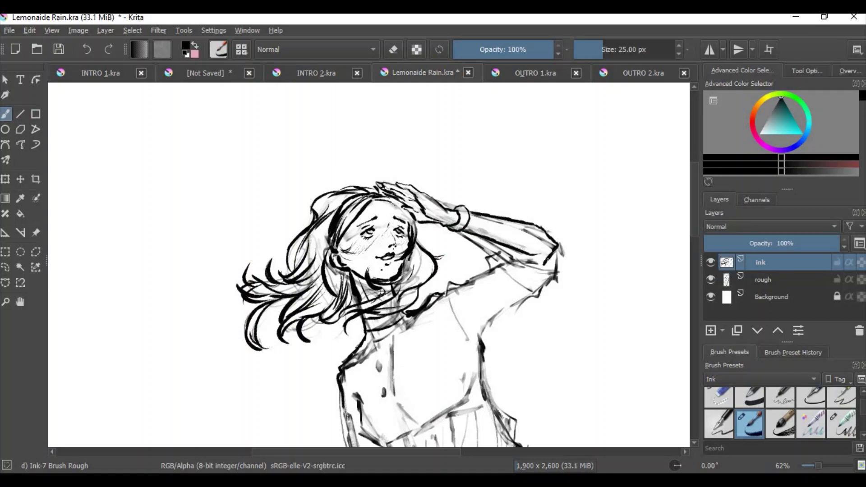
pyautogui.moveTo(507, 247)
pyautogui.mouseDown()
pyautogui.moveTo(539, 271)
pyautogui.moveTo(510, 283)
pyautogui.mouseUp()
pyautogui.moveTo(482, 252); pyautogui.dragTo(508, 273)
pyautogui.moveTo(536, 283); pyautogui.dragTo(479, 339)
pyautogui.moveTo(490, 264)
pyautogui.mouseDown()
pyautogui.moveTo(438, 295)
pyautogui.moveTo(467, 342)
pyautogui.mouseUp()
# Ink the coat front centre line, waist diagonal, hem and left torso outline.
pyautogui.moveTo(378, 336); pyautogui.dragTo(414, 421)
pyautogui.moveTo(471, 373)
pyautogui.mouseDown()
pyautogui.moveTo(404, 431)
pyautogui.moveTo(361, 426)
pyautogui.mouseUp()
pyautogui.moveTo(350, 392); pyautogui.dragTo(366, 429)
pyautogui.moveTo(379, 334)
pyautogui.mouseDown()
pyautogui.moveTo(383, 376)
pyautogui.moveTo(406, 424)
pyautogui.mouseUp()
pyautogui.press('e')
pyautogui.press('e')
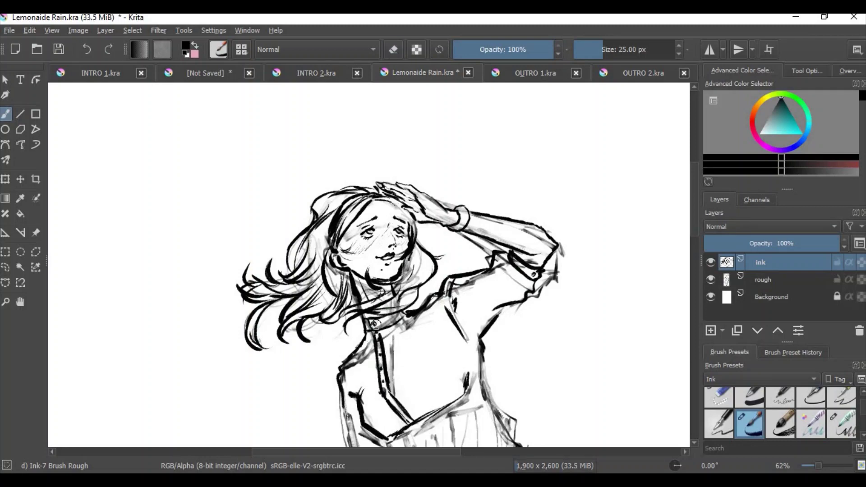
pyautogui.scroll(-5, 646, 178)
# Extend the coat's left outline and ink the hand holding the umbrella handle.
pyautogui.moveTo(352, 207)
pyautogui.mouseDown()
pyautogui.moveTo(345, 298)
pyautogui.moveTo(392, 298)
pyautogui.moveTo(405, 316)
pyautogui.moveTo(371, 336)
pyautogui.moveTo(379, 406)
pyautogui.mouseUp()
pyautogui.scroll(-2, 369, 264)
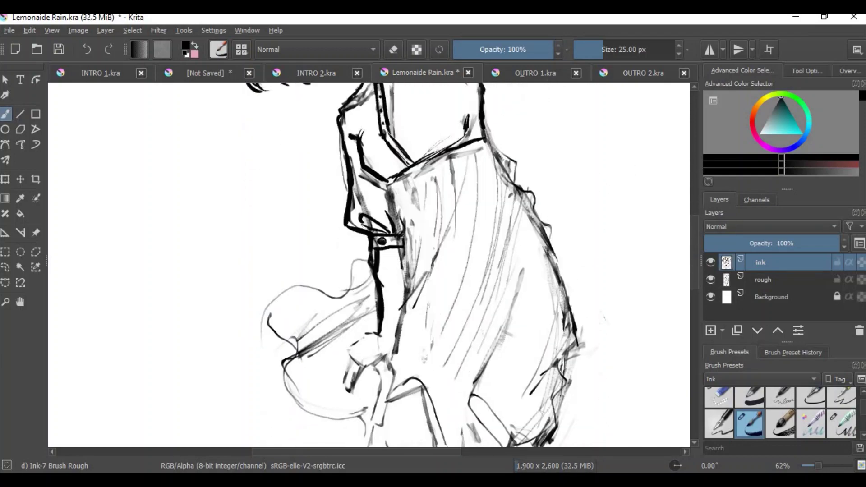
pyautogui.scroll(-1, 662, 283)
pyautogui.scroll(-1, 587, 282)
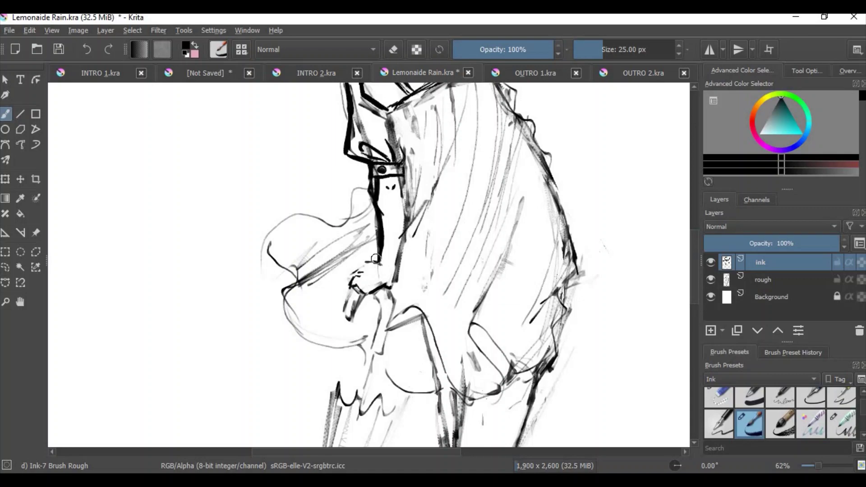
pyautogui.moveTo(376, 259)
pyautogui.mouseDown()
pyautogui.moveTo(354, 276)
pyautogui.moveTo(354, 316)
pyautogui.moveTo(361, 294)
pyautogui.mouseUp()
pyautogui.moveTo(378, 296); pyautogui.dragTo(370, 344)
pyautogui.scroll(-5, 685, 310)
# Ink the umbrella's long ribs, ferrule tip and knobbed rib tips along the canopy.
pyautogui.moveTo(378, 163); pyautogui.dragTo(367, 209)
pyautogui.moveTo(372, 162)
pyautogui.mouseDown()
pyautogui.moveTo(360, 218)
pyautogui.moveTo(329, 198)
pyautogui.mouseUp()
pyautogui.moveTo(330, 202); pyautogui.dragTo(313, 289)
pyautogui.scroll(-2, 393, 227)
pyautogui.moveTo(406, 156); pyautogui.dragTo(286, 376)
pyautogui.moveTo(393, 161); pyautogui.dragTo(350, 252)
pyautogui.moveTo(379, 145); pyautogui.dragTo(287, 375)
pyautogui.moveTo(336, 151)
pyautogui.mouseDown()
pyautogui.moveTo(300, 357)
pyautogui.moveTo(274, 408)
pyautogui.mouseUp()
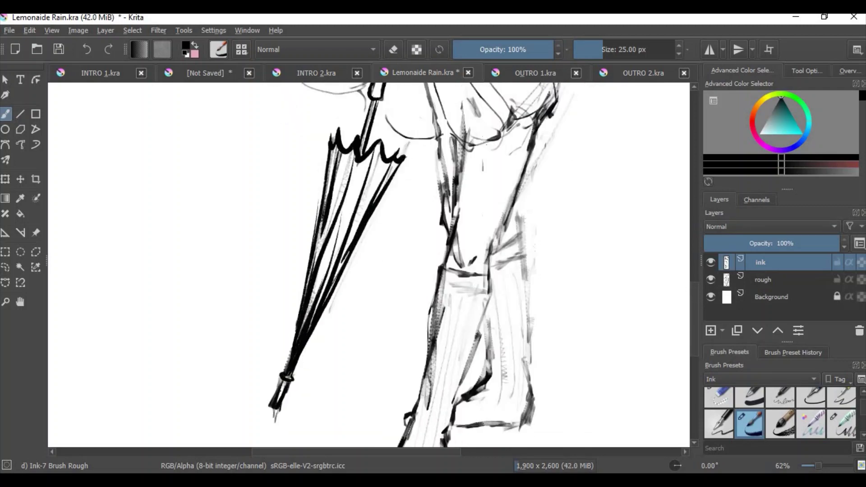
pyautogui.moveTo(407, 158)
pyautogui.mouseDown()
pyautogui.moveTo(401, 144)
pyautogui.moveTo(358, 129)
pyautogui.mouseUp()
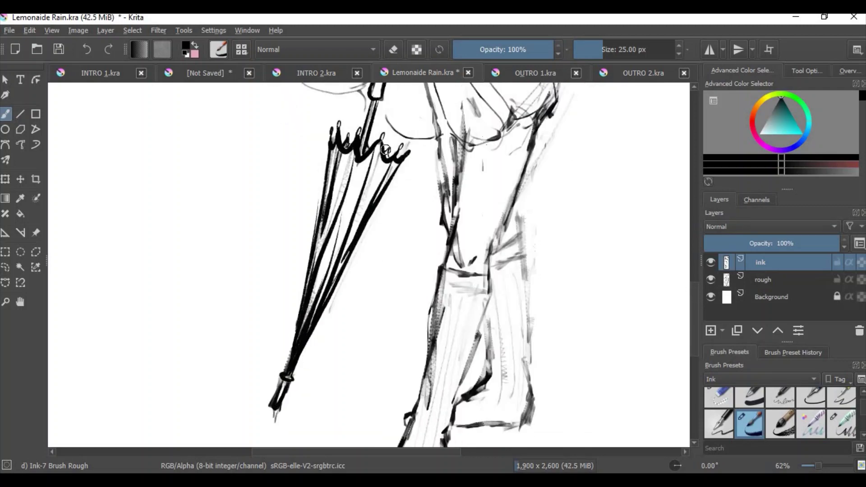
# Ink long fold lines running down the coat.
pyautogui.scroll(9, 696, 290)
pyautogui.scroll(-2, 697, 252)
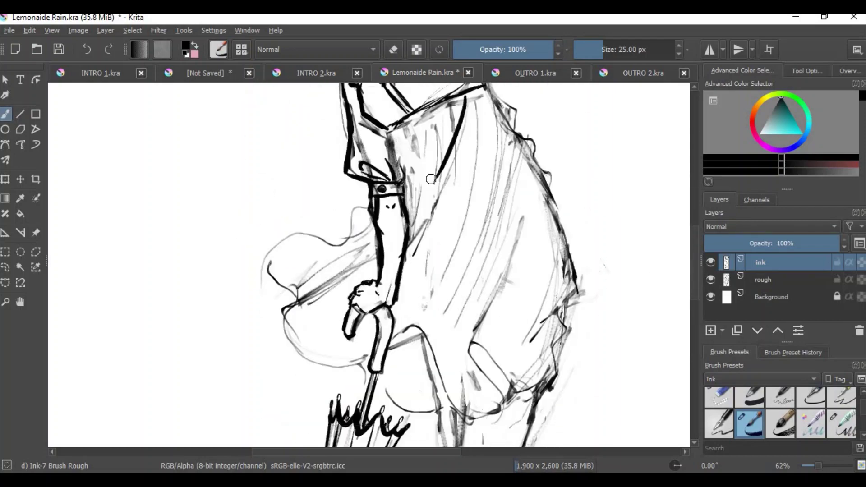
pyautogui.moveTo(463, 118); pyautogui.dragTo(412, 249)
pyautogui.moveTo(453, 99); pyautogui.dragTo(411, 246)
pyautogui.moveTo(424, 115); pyautogui.dragTo(411, 208)
pyautogui.moveTo(421, 133); pyautogui.dragTo(418, 204)
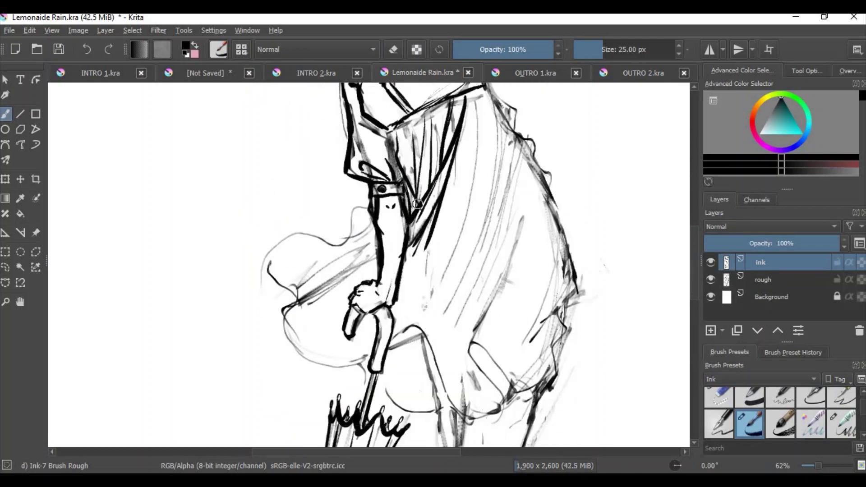
pyautogui.moveTo(403, 131); pyautogui.dragTo(388, 176)
# Ink folds on the coat's right side, undoing and redrawing the trial strokes.
pyautogui.moveTo(497, 93); pyautogui.dragTo(449, 281)
pyautogui.moveTo(498, 112); pyautogui.dragTo(475, 291)
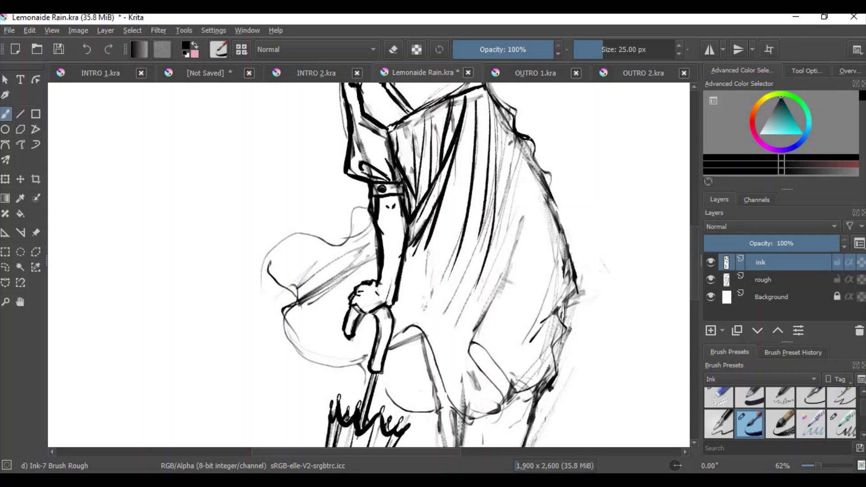
pyautogui.moveTo(537, 140); pyautogui.dragTo(482, 284)
pyautogui.hotkey('ctrl', 'z')
pyautogui.moveTo(497, 111); pyautogui.dragTo(523, 299)
pyautogui.moveTo(521, 138); pyautogui.dragTo(562, 307)
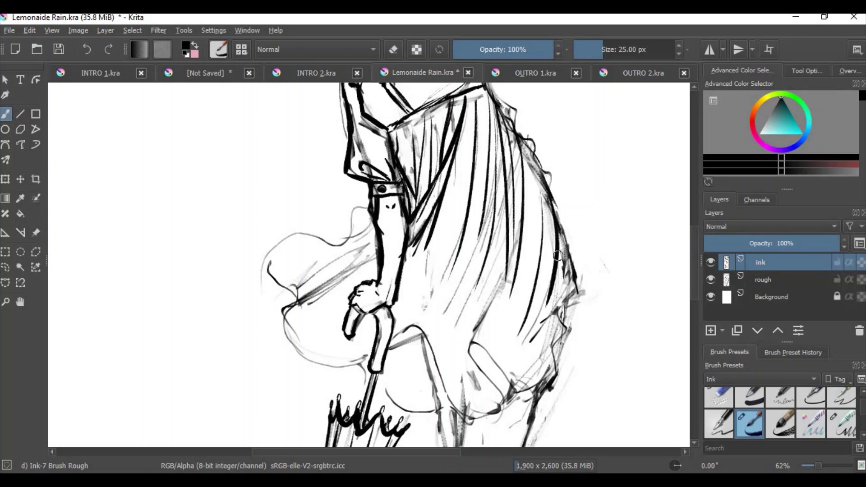
# Outline the billowing cape's upper loop, lower curve and left edge.
pyautogui.moveTo(373, 253)
pyautogui.mouseDown()
pyautogui.moveTo(291, 286)
pyautogui.moveTo(363, 361)
pyautogui.mouseUp()
pyautogui.moveTo(291, 279); pyautogui.dragTo(273, 253)
pyautogui.moveTo(366, 239); pyautogui.dragTo(271, 262)
pyautogui.moveTo(375, 232); pyautogui.dragTo(336, 242)
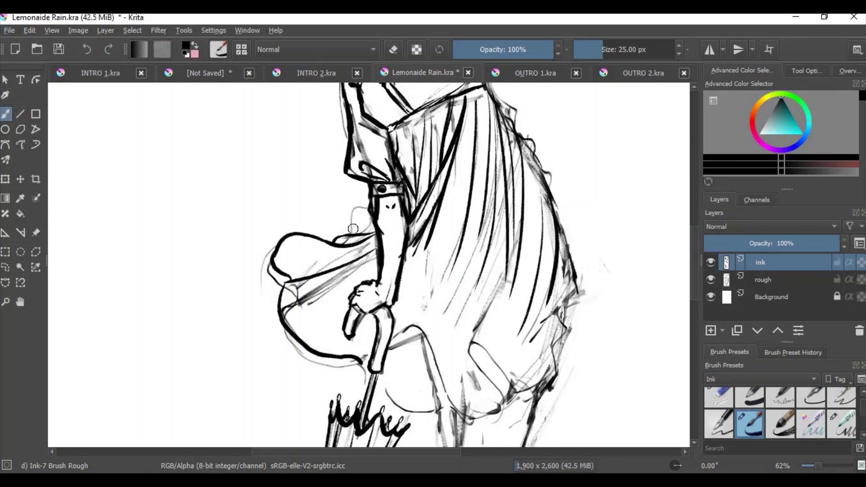
pyautogui.scroll(-5, 637, 303)
pyautogui.moveTo(566, 129)
pyautogui.mouseDown()
pyautogui.moveTo(532, 271)
pyautogui.moveTo(512, 307)
pyautogui.mouseUp()
pyautogui.moveTo(508, 300)
pyautogui.mouseDown()
pyautogui.moveTo(502, 308)
pyautogui.moveTo(393, 246)
pyautogui.mouseUp()
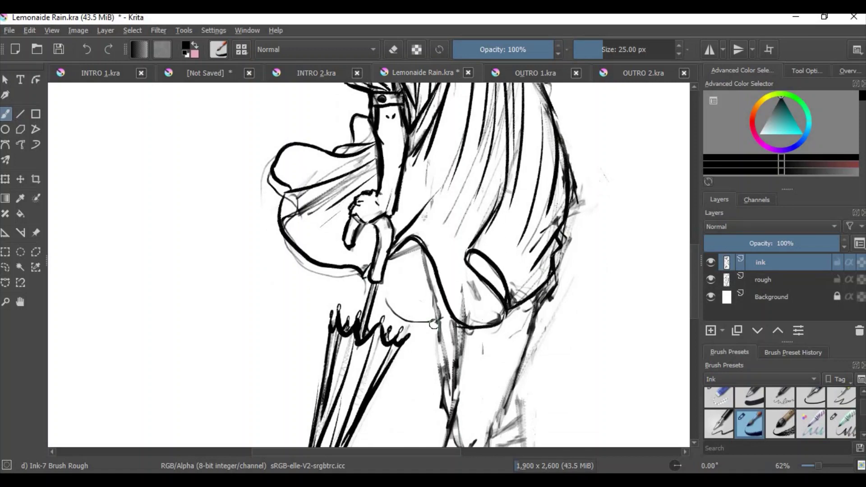
pyautogui.moveTo(434, 324)
pyautogui.mouseDown()
pyautogui.moveTo(384, 279)
pyautogui.moveTo(395, 248)
pyautogui.moveTo(429, 307)
pyautogui.mouseUp()
pyautogui.scroll(-5, 428, 279)
pyautogui.moveTo(422, 162); pyautogui.dragTo(454, 315)
# Ink the leg contours and inner leg lines, then zoom out to see the figure.
pyautogui.moveTo(547, 198); pyautogui.dragTo(490, 356)
pyautogui.moveTo(461, 239); pyautogui.dragTo(459, 357)
pyautogui.scroll(-5, 571, 277)
pyautogui.moveTo(491, 222); pyautogui.dragTo(489, 276)
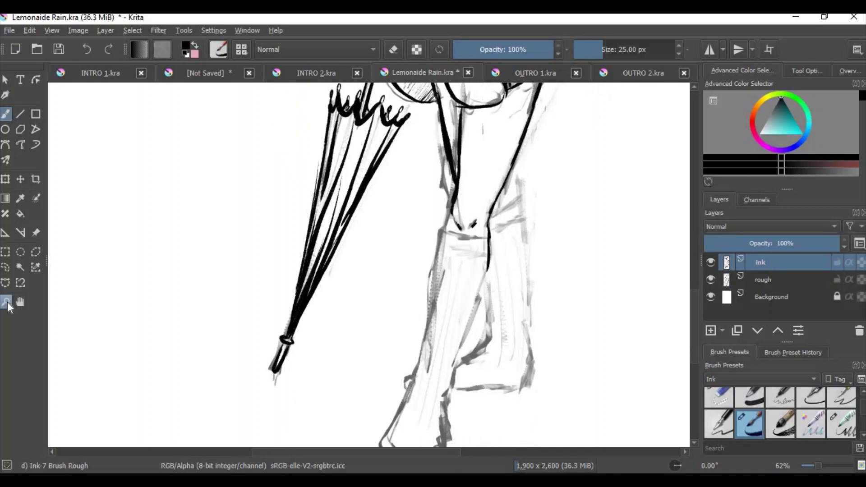
pyautogui.press('-')
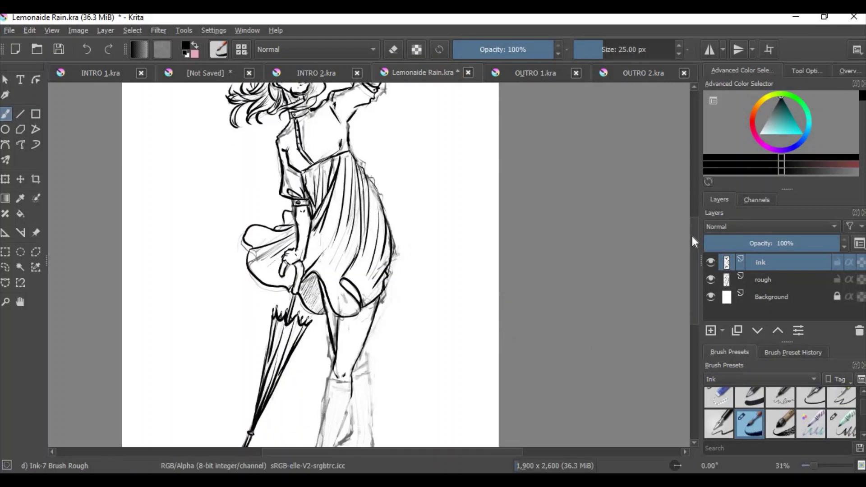
pyautogui.scroll(-3, 695, 242)
# Ink the front boot outline, sock rim and rib lines, then rib and hatch the back boot.
pyautogui.moveTo(365, 288); pyautogui.dragTo(373, 374)
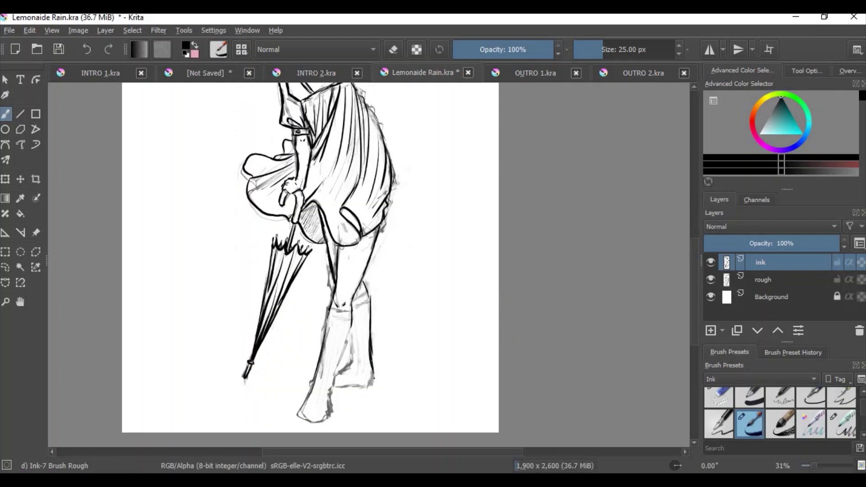
pyautogui.moveTo(350, 324); pyautogui.dragTo(334, 377)
pyautogui.moveTo(328, 311); pyautogui.dragTo(323, 357)
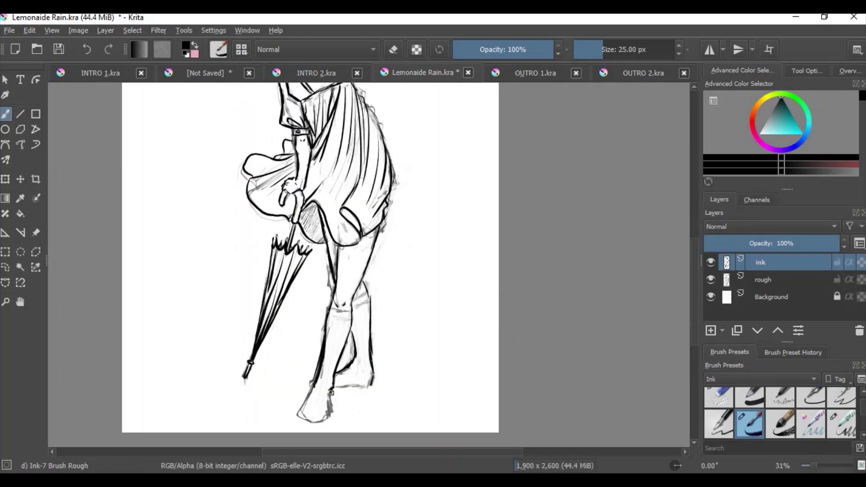
pyautogui.moveTo(314, 389); pyautogui.dragTo(330, 415)
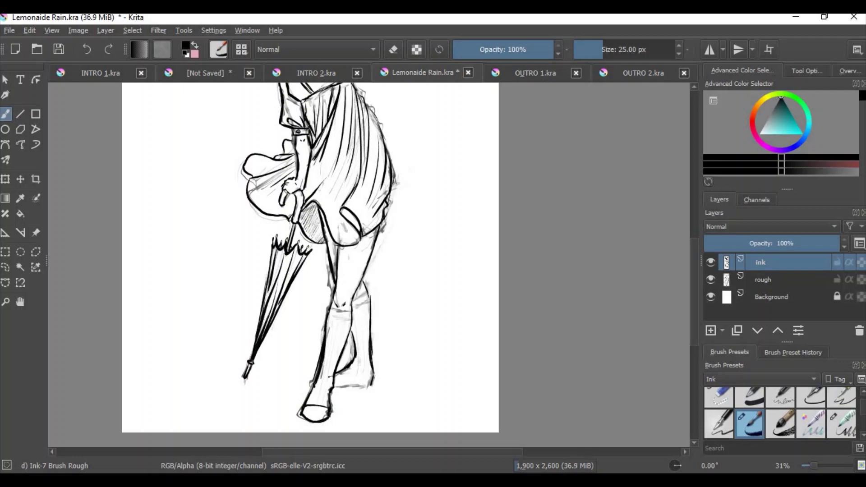
pyautogui.moveTo(349, 318); pyautogui.dragTo(328, 313)
pyautogui.moveTo(345, 321)
pyautogui.mouseDown()
pyautogui.moveTo(336, 378)
pyautogui.moveTo(329, 375)
pyautogui.mouseUp()
pyautogui.moveTo(332, 315); pyautogui.dragTo(326, 346)
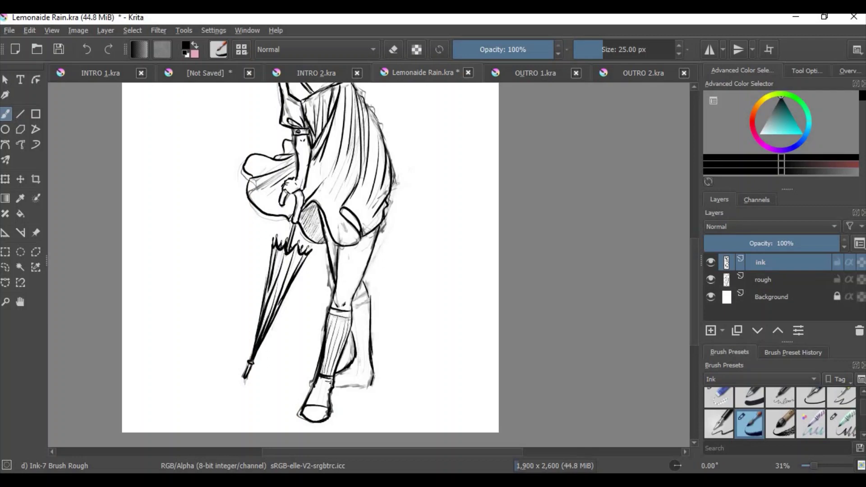
pyautogui.moveTo(310, 411); pyautogui.dragTo(327, 407)
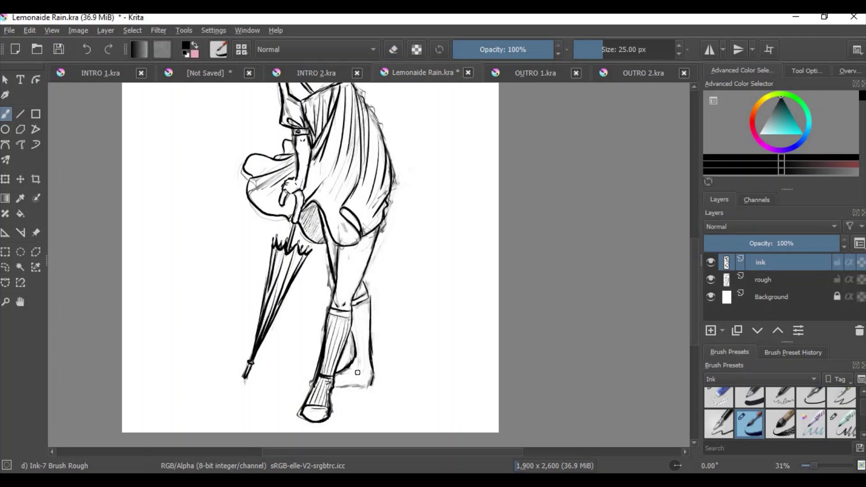
pyautogui.moveTo(360, 305)
pyautogui.mouseDown()
pyautogui.moveTo(366, 354)
pyautogui.moveTo(350, 357)
pyautogui.moveTo(355, 380)
pyautogui.mouseUp()
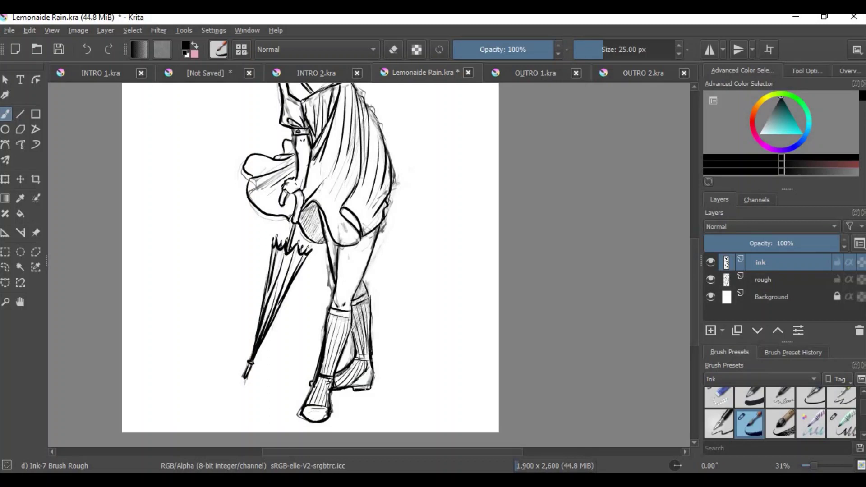
pyautogui.moveTo(370, 351)
pyautogui.mouseDown()
pyautogui.moveTo(354, 388)
pyautogui.moveTo(338, 385)
pyautogui.mouseUp()
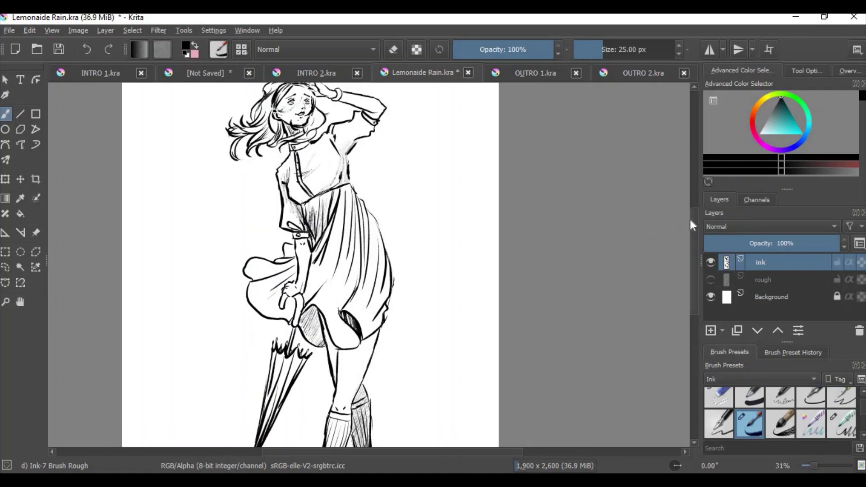
# Add a new layer above the Background and start renaming it.
pyautogui.scroll(-3, 693, 224)
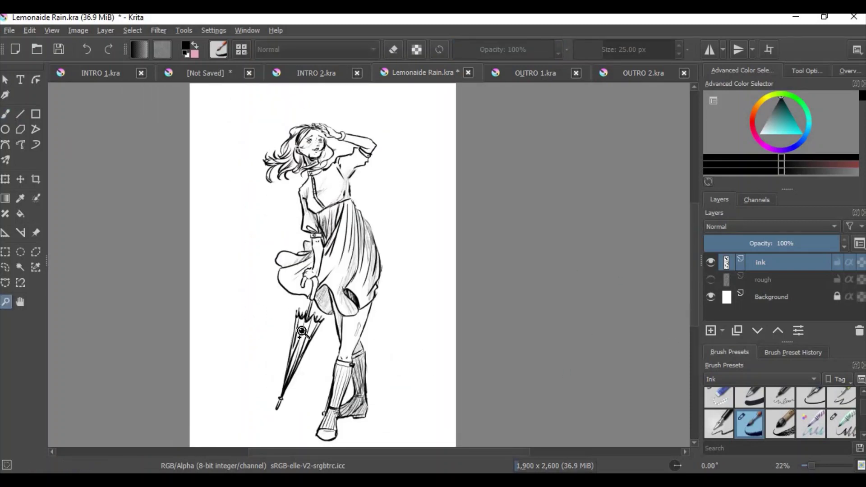
pyautogui.scroll(2, 695, 252)
pyautogui.click(772, 296)
pyautogui.press('Insert')
pyautogui.doubleClick(771, 297)
# Name the layer 'color', pick yellow, and paint the bodice and shoulder yellow.
pyautogui.write('color')
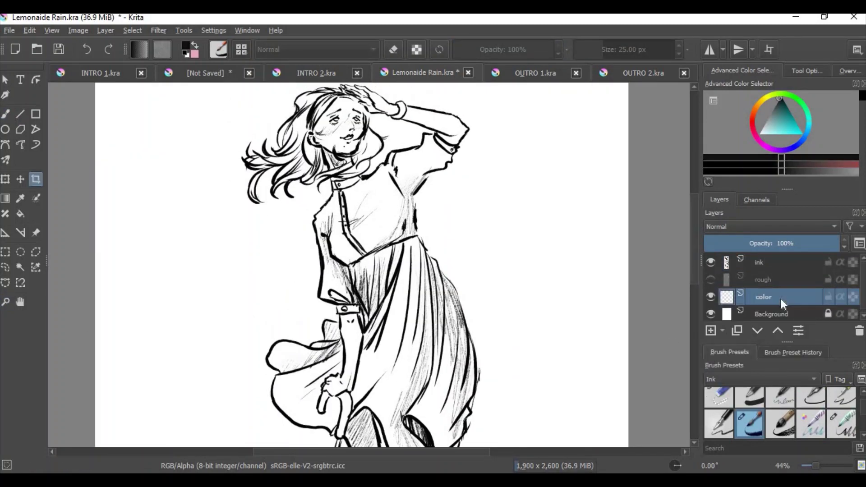
pyautogui.write('b')
pyautogui.click(766, 97)
pyautogui.moveTo(392, 196)
pyautogui.mouseDown()
pyautogui.moveTo(388, 250)
pyautogui.moveTo(398, 210)
pyautogui.moveTo(357, 245)
pyautogui.mouseUp()
pyautogui.moveTo(343, 181); pyautogui.dragTo(345, 215)
pyautogui.moveTo(406, 167); pyautogui.dragTo(429, 180)
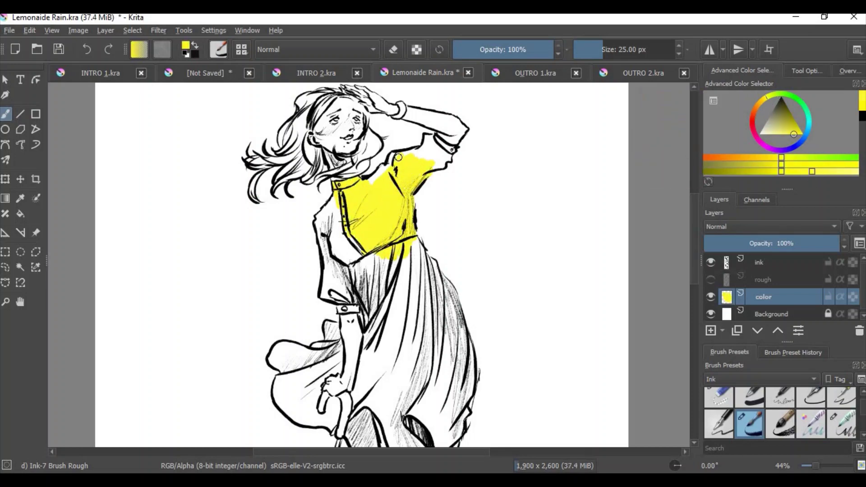
pyautogui.moveTo(383, 158)
pyautogui.mouseDown()
pyautogui.moveTo(446, 137)
pyautogui.moveTo(431, 160)
pyautogui.mouseUp()
# Paint the sleeve and left side of the bodice yellow.
pyautogui.moveTo(366, 216); pyautogui.dragTo(338, 271)
pyautogui.moveTo(334, 198); pyautogui.dragTo(325, 240)
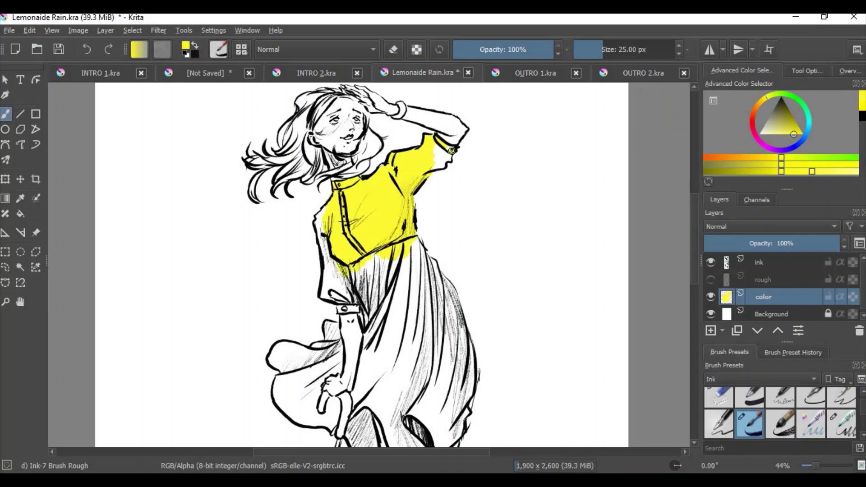
pyautogui.moveTo(454, 149); pyautogui.dragTo(438, 169)
pyautogui.moveTo(357, 291)
pyautogui.mouseDown()
pyautogui.moveTo(334, 289)
pyautogui.moveTo(330, 241)
pyautogui.mouseUp()
pyautogui.scroll(-2, 342, 253)
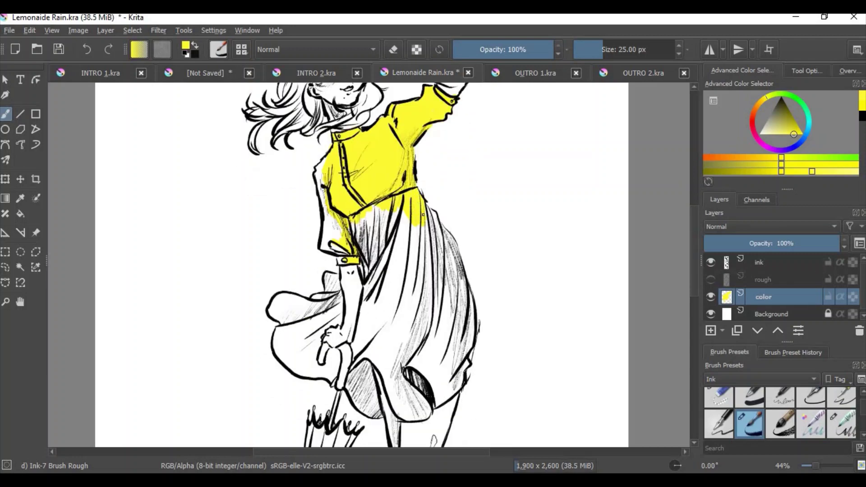
pyautogui.moveTo(402, 192); pyautogui.dragTo(440, 276)
# Fill the skirt yellow down to the hem with a smaller brush, undoing the petticoat spill.
pyautogui.moveTo(439, 234)
pyautogui.mouseDown()
pyautogui.moveTo(426, 309)
pyautogui.moveTo(393, 296)
pyautogui.mouseUp()
pyautogui.moveTo(384, 209)
pyautogui.mouseDown()
pyautogui.moveTo(361, 276)
pyautogui.moveTo(406, 286)
pyautogui.moveTo(411, 365)
pyautogui.mouseUp()
pyautogui.moveTo(420, 334); pyautogui.dragTo(435, 407)
pyautogui.moveTo(465, 288)
pyautogui.mouseDown()
pyautogui.moveTo(451, 383)
pyautogui.moveTo(404, 388)
pyautogui.moveTo(374, 320)
pyautogui.mouseUp()
pyautogui.moveTo(379, 352)
pyautogui.mouseDown()
pyautogui.moveTo(361, 289)
pyautogui.moveTo(294, 327)
pyautogui.moveTo(336, 292)
pyautogui.mouseUp()
pyautogui.press('[')
pyautogui.press('[')
pyautogui.moveTo(375, 375)
pyautogui.mouseDown()
pyautogui.moveTo(372, 413)
pyautogui.moveTo(365, 358)
pyautogui.mouseUp()
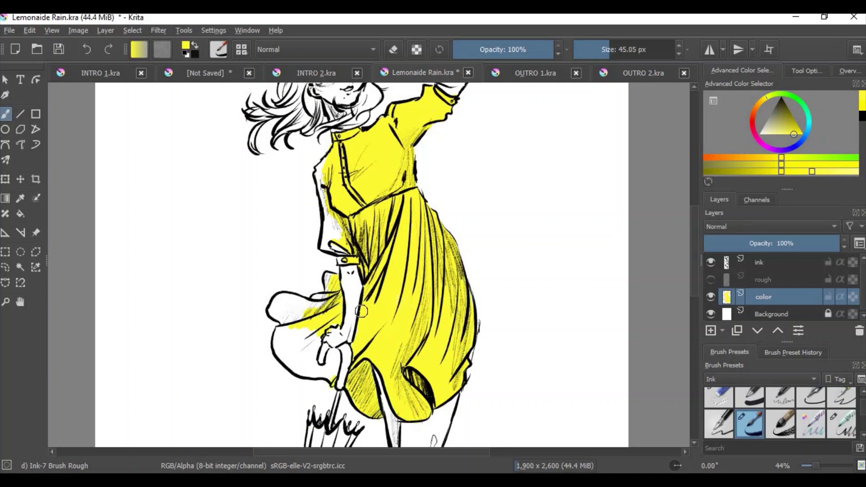
pyautogui.hotkey('ctrl', 'z')
pyautogui.click(761, 379)
# Wash yellow watercolor behind the hair and over the lower left using an enlarged Watercolor Texture brush.
pyautogui.click(750, 410)
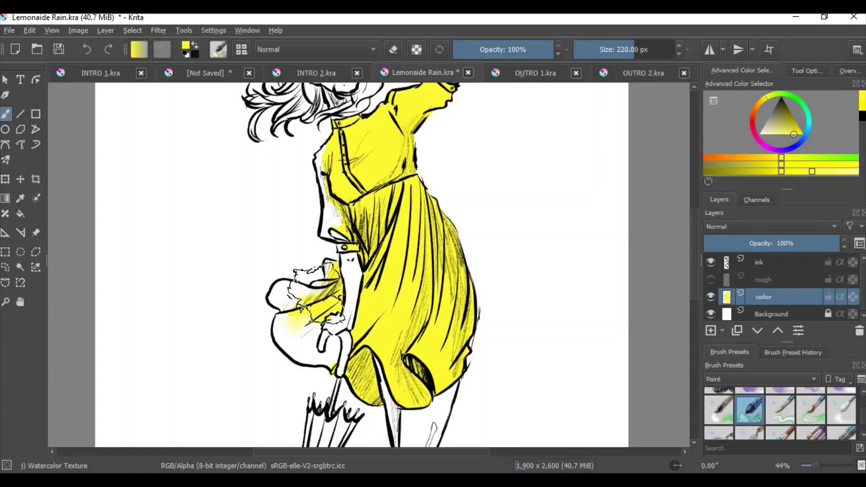
pyautogui.moveTo(312, 235); pyautogui.dragTo(253, 172)
pyautogui.press(']')
pyautogui.press(']')
pyautogui.press(']')
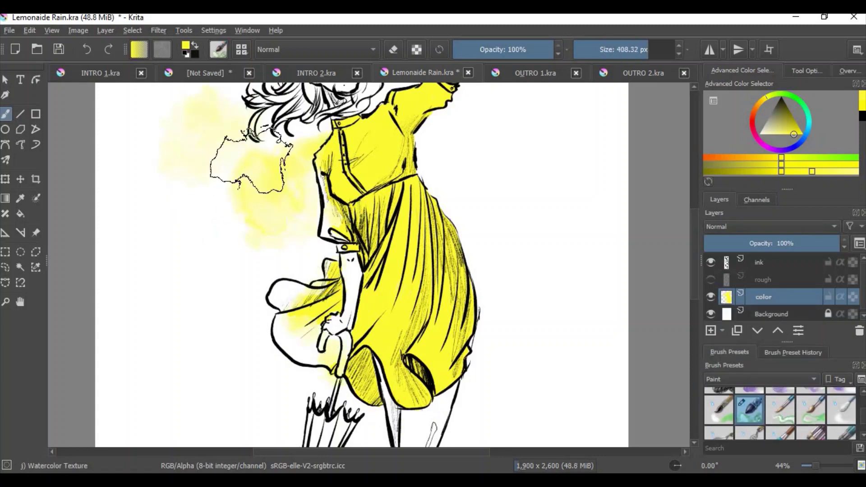
pyautogui.moveTo(149, 352); pyautogui.dragTo(113, 253)
# Add more yellow wash and a deeper yellow dab at the lower left, then select white and green.
pyautogui.press('-')
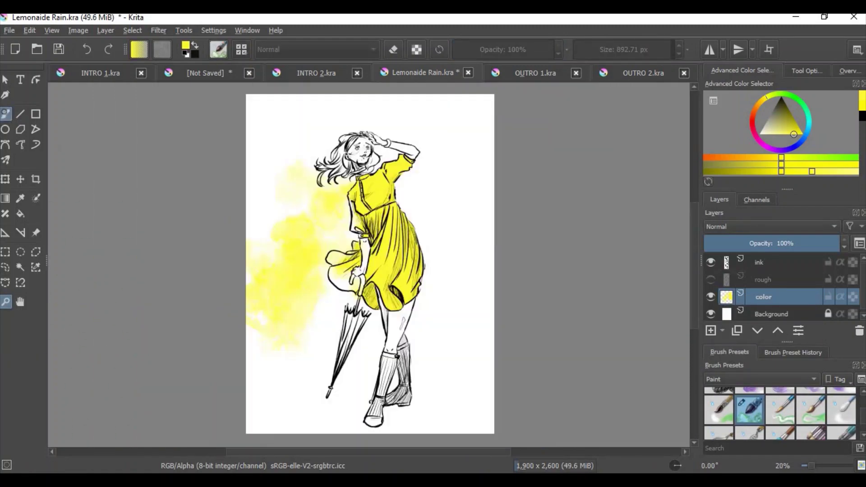
pyautogui.press('[')
pyautogui.press('[')
pyautogui.press('[')
pyautogui.moveTo(343, 383); pyautogui.dragTo(280, 397)
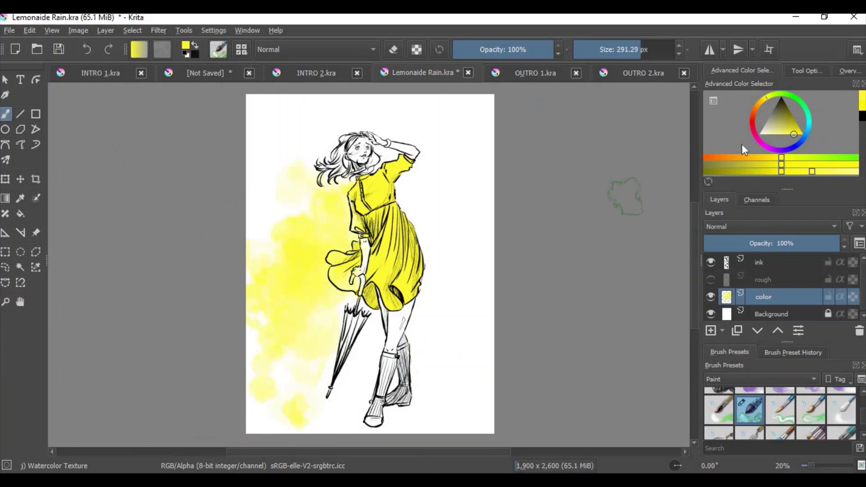
pyautogui.click(266, 311)
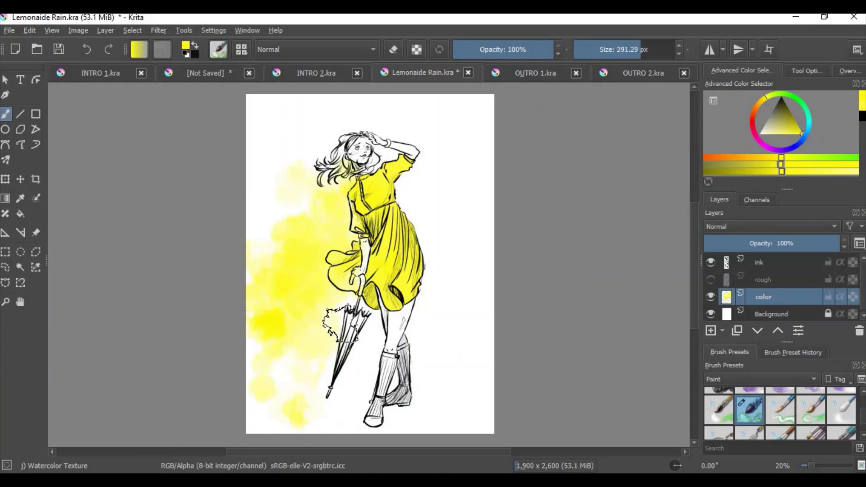
pyautogui.keyDown('ctrl'); pyautogui.click(340, 321); pyautogui.keyUp('ctrl')
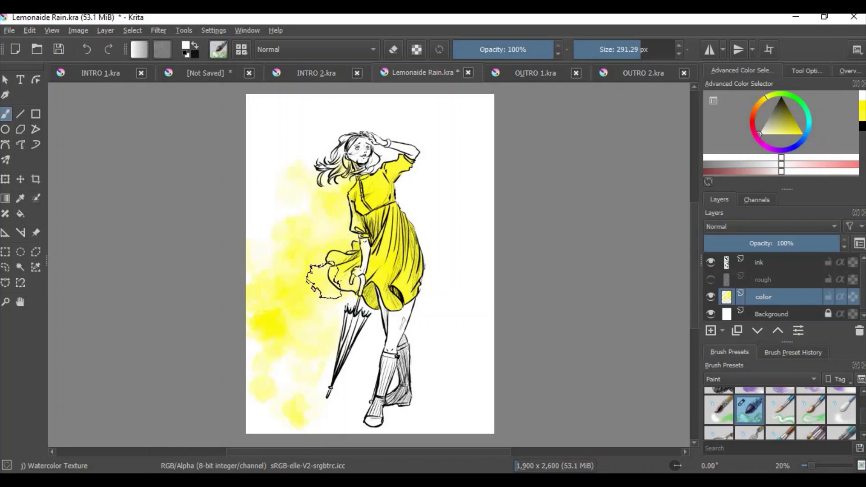
pyautogui.click(787, 93)
# Zoom in on the boots and paint both the front and back shoes green.
pyautogui.hotkey('ctrl', 'space')
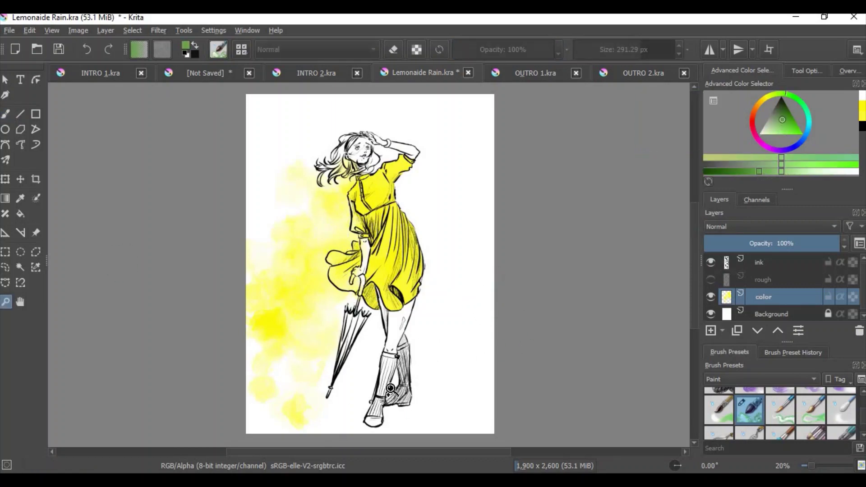
pyautogui.moveTo(391, 389); pyautogui.dragTo(406, 370)
pyautogui.moveTo(348, 316); pyautogui.dragTo(332, 332)
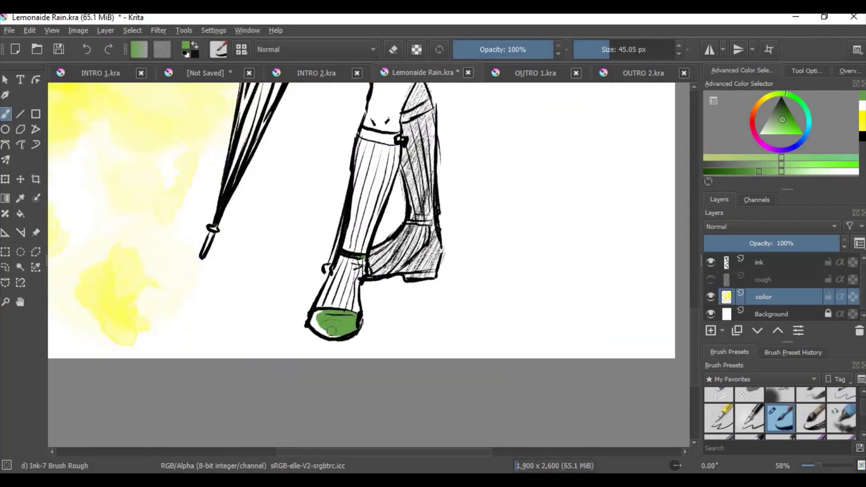
pyautogui.moveTo(433, 268); pyautogui.dragTo(418, 223)
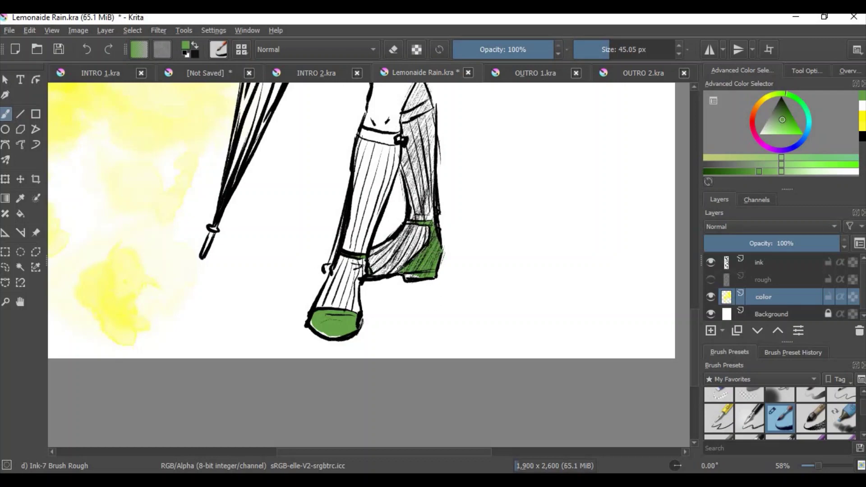
# Zoom out to the whole page and reset the paint colour to black.
pyautogui.hotkey('ctrl', 'space')
pyautogui.moveTo(93, 341); pyautogui.dragTo(291, 205)
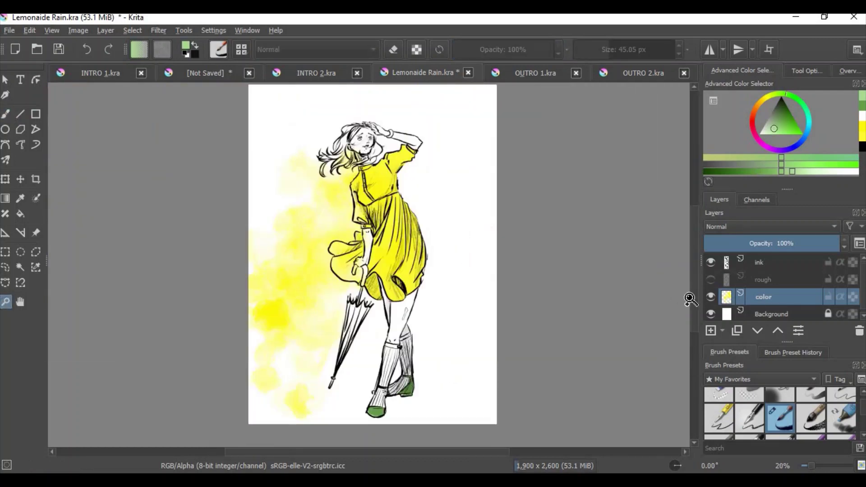
pyautogui.press('b')
pyautogui.press('d')
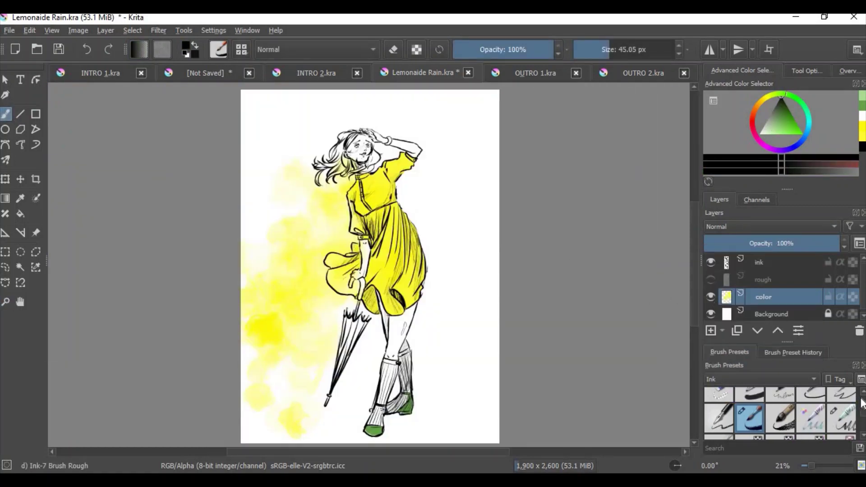
pyautogui.scroll(-3, 780, 412)
pyautogui.click(720, 406)
# Add a new layer and draw the signature at the bottom right.
pyautogui.press('Insert')
pyautogui.moveTo(447, 356); pyautogui.dragTo(433, 429)
pyautogui.moveTo(456, 388); pyautogui.dragTo(488, 388)
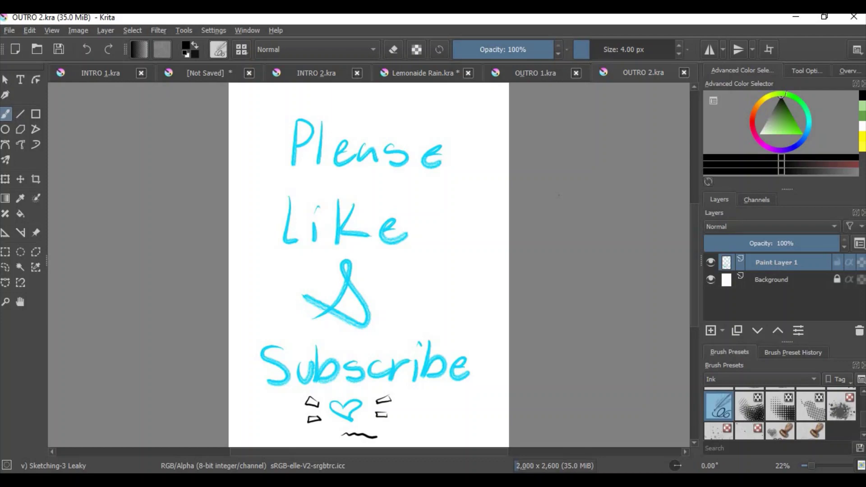
# Save the Lemonaide Rain drawing from the File menu.
pyautogui.click(424, 74)
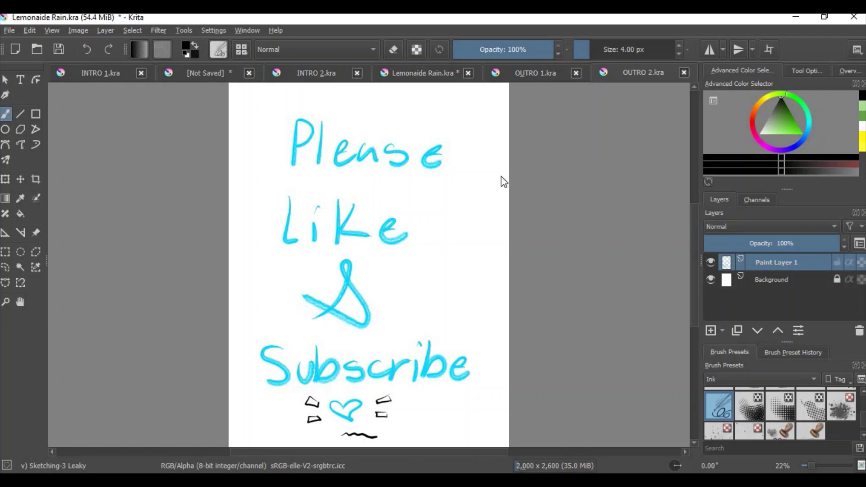
pyautogui.click(8, 31)
pyautogui.click(20, 86)
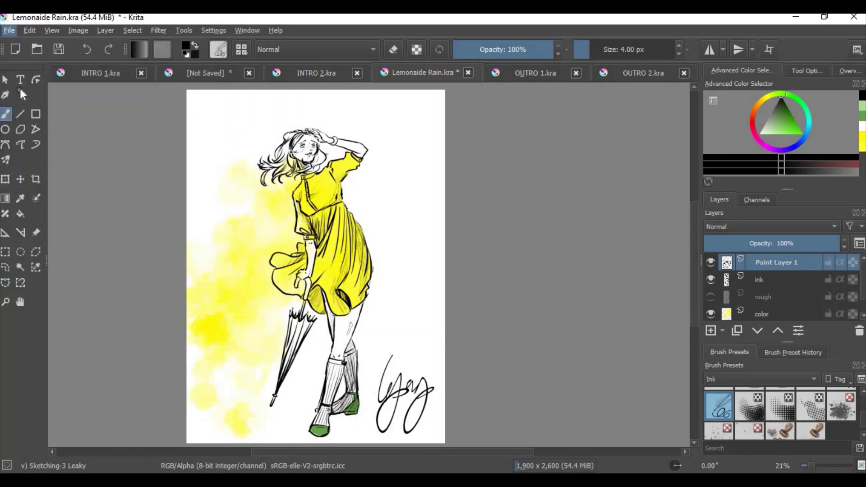